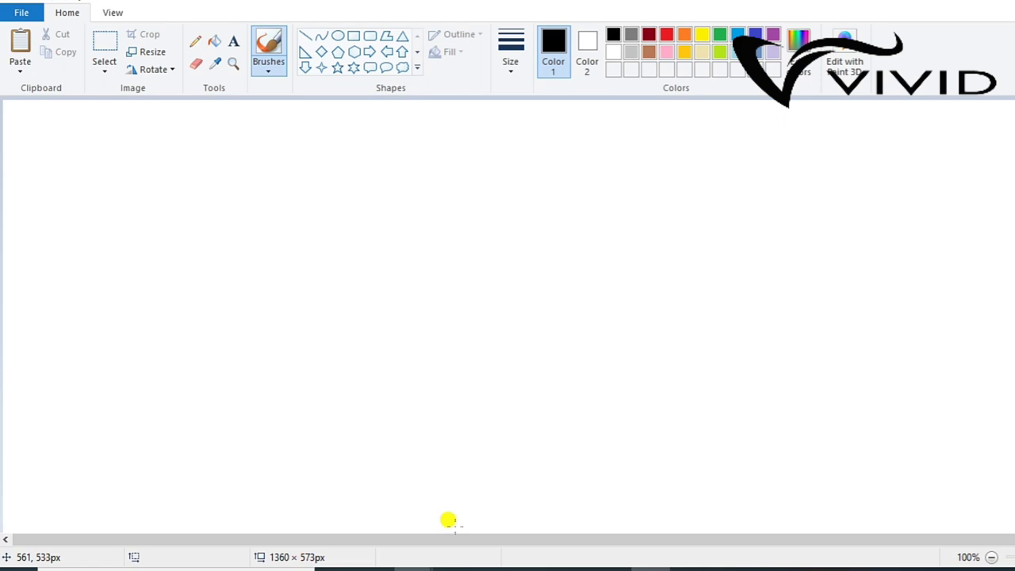
- Draw a thick black oval about 281 × 259 px near the middle of the canvas for the panda's head
{"action": "left_click", "coordinate": [338, 36]}
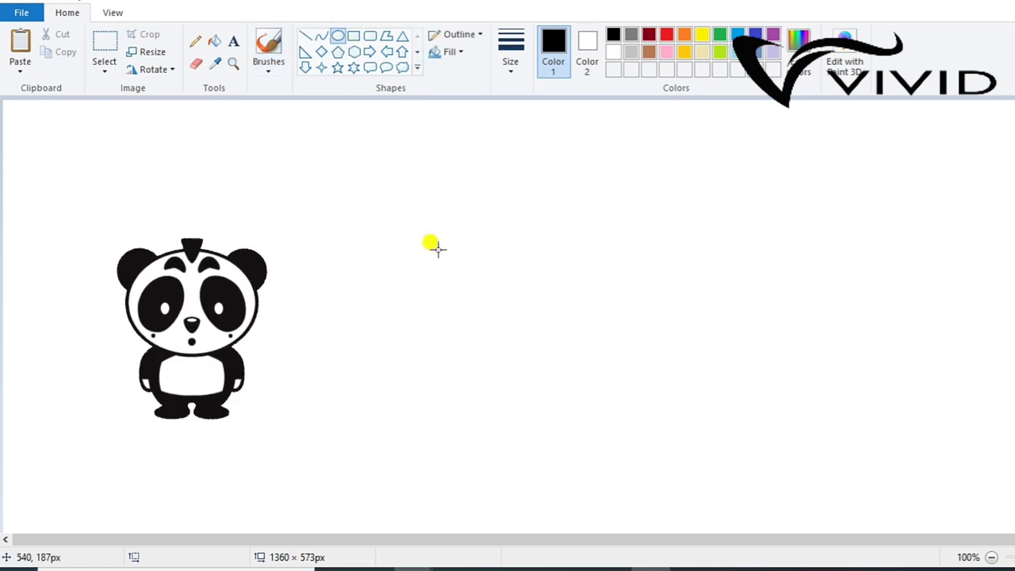
{"action": "left_click_drag", "start_coordinate": [432, 163], "coordinate": [654, 355]}
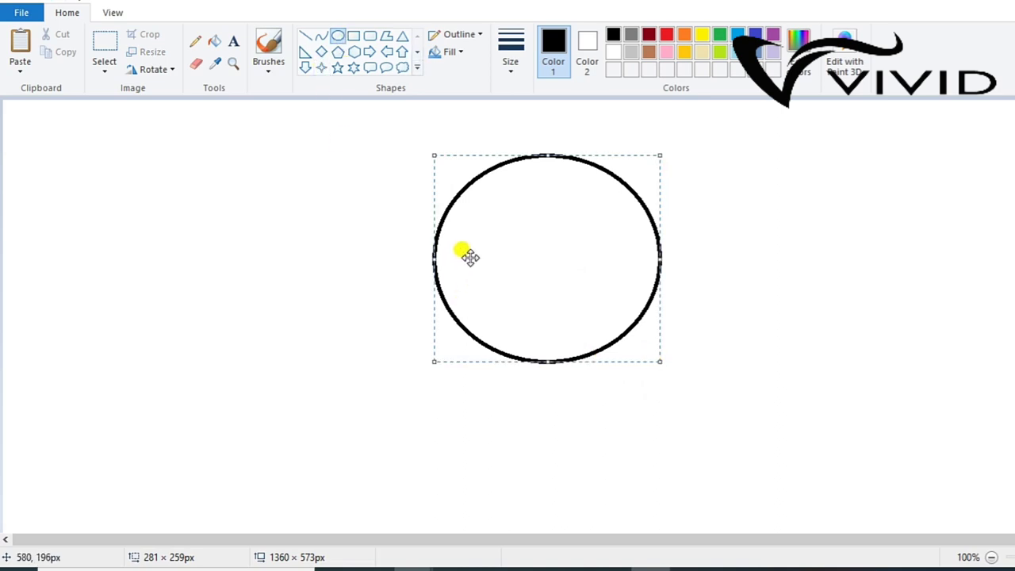
- With a thinner outline, draw two matching eye circles about 60 × 64 px side by side inside the head
{"action": "left_click", "coordinate": [341, 36]}
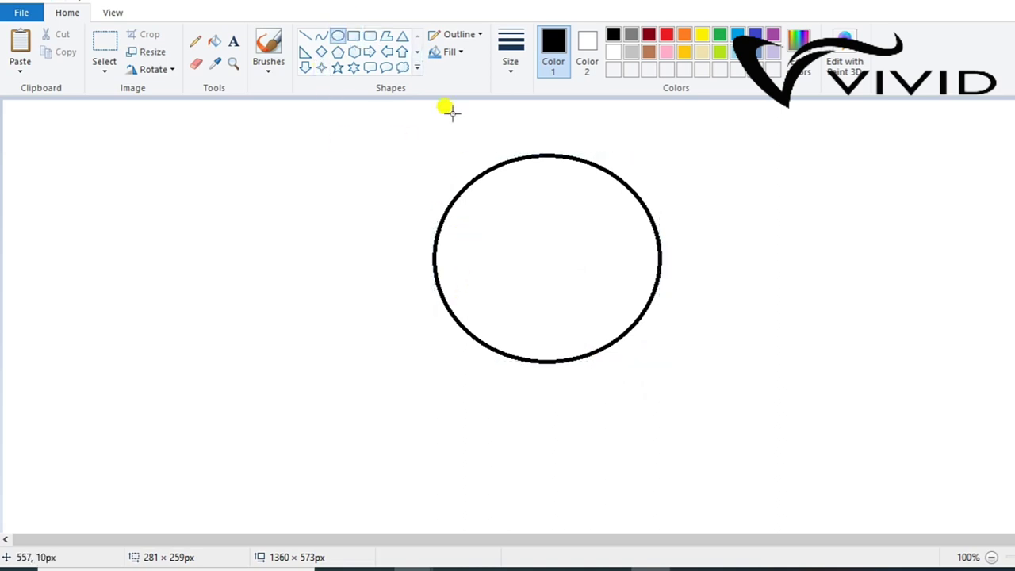
{"action": "left_click", "coordinate": [524, 41]}
{"action": "left_click", "coordinate": [520, 193]}
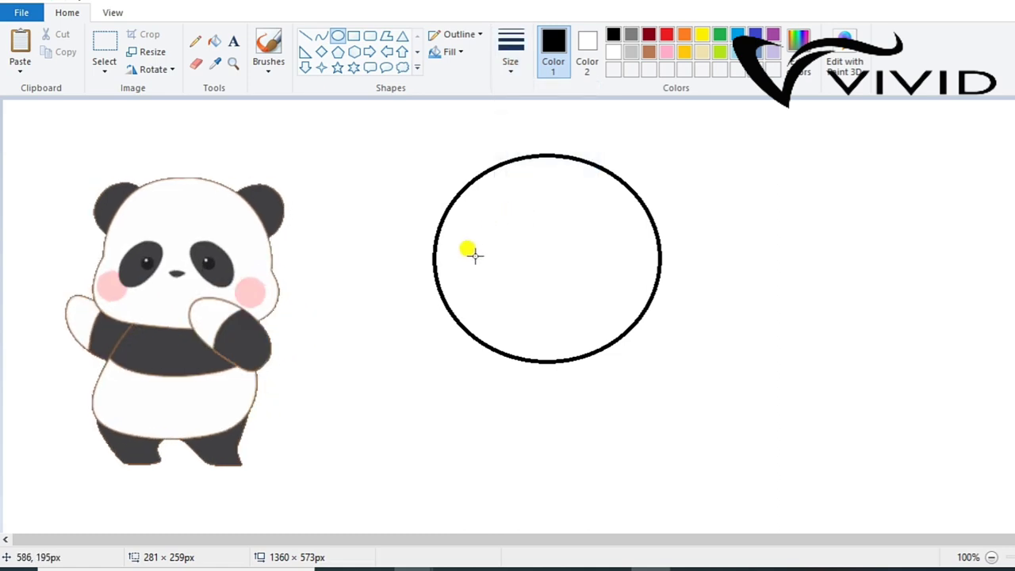
{"action": "left_click_drag", "start_coordinate": [470, 237], "coordinate": [519, 289]}
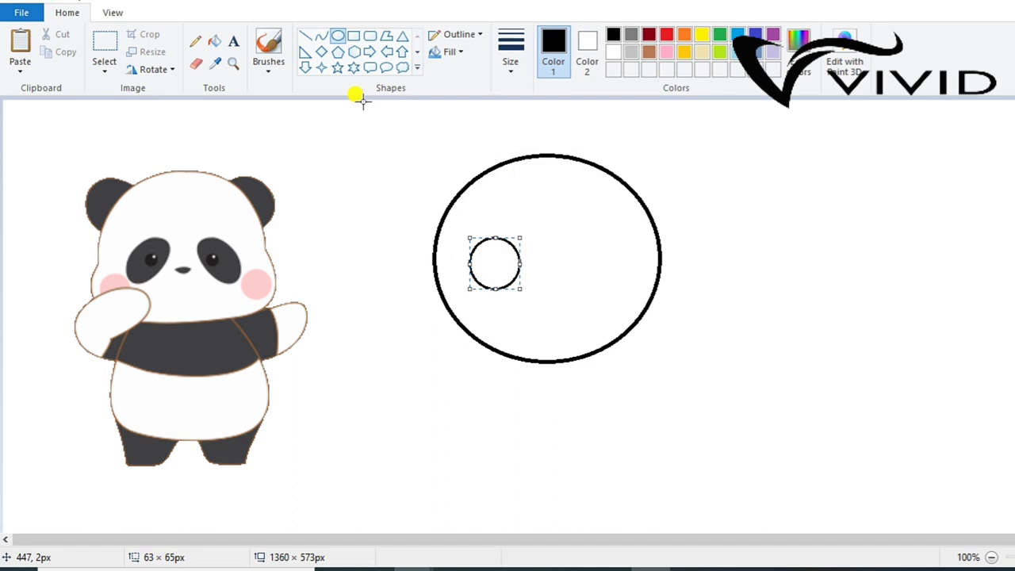
{"action": "left_click", "coordinate": [347, 37]}
{"action": "left_click_drag", "start_coordinate": [551, 234], "coordinate": [496, 246]}
{"action": "left_click_drag", "start_coordinate": [496, 283], "coordinate": [579, 262]}
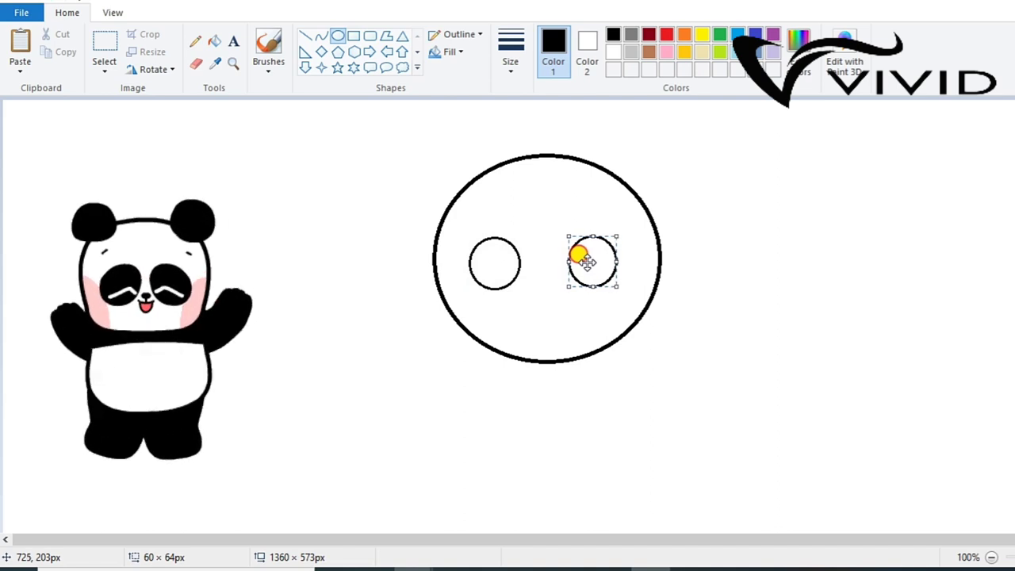
- Draw a diamond about 31 × 25 px below and between the eyes, with a slight upward curve across its middle
{"action": "left_click", "coordinate": [321, 52]}
{"action": "left_click_drag", "start_coordinate": [530, 290], "coordinate": [544, 300]}
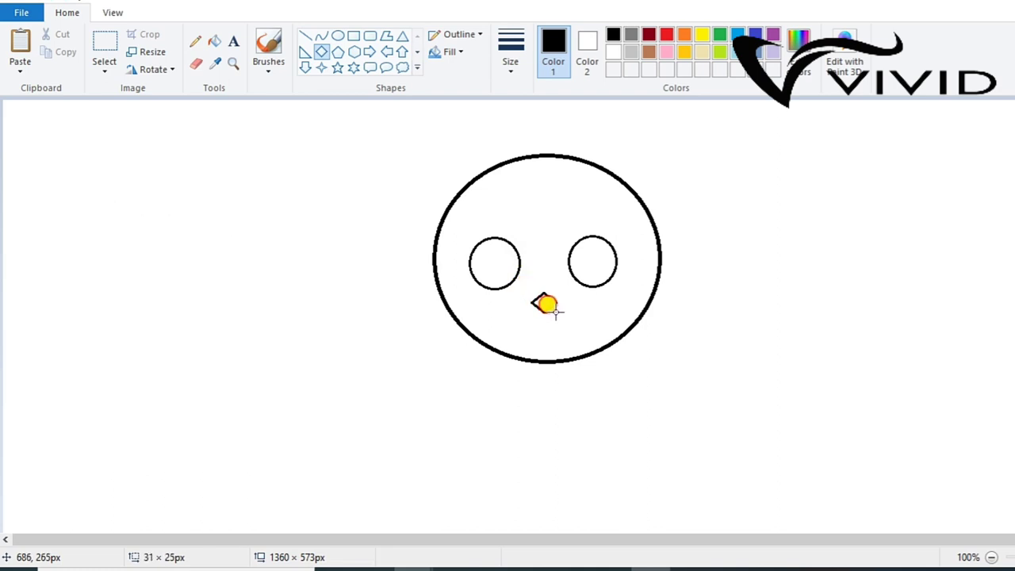
{"action": "left_click", "coordinate": [321, 36]}
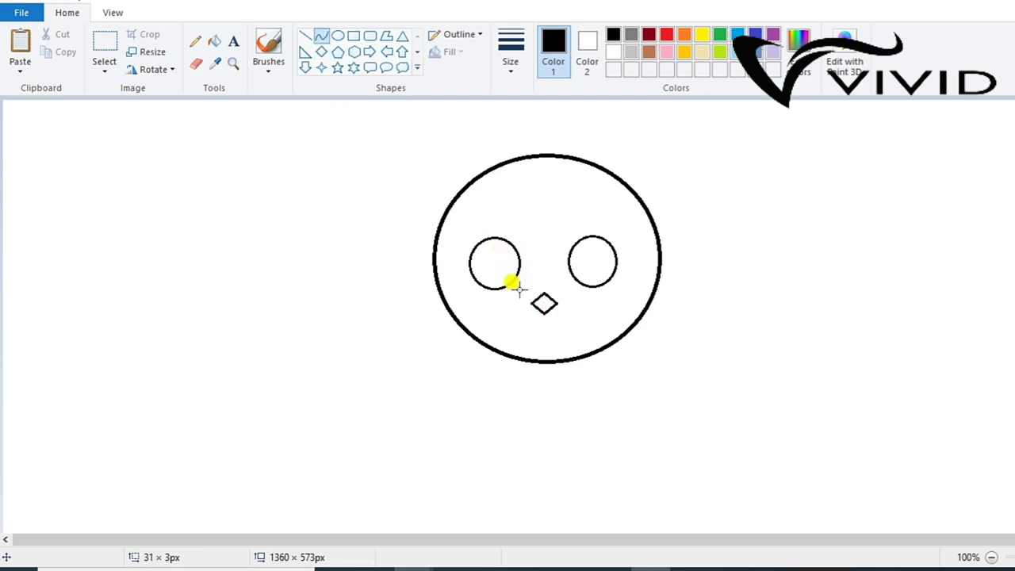
{"action": "mouse_move", "coordinate": [530, 303]}
{"action": "left_mouse_down"}
{"action": "mouse_move", "coordinate": [544, 303]}
{"action": "mouse_move", "coordinate": [536, 296]}
{"action": "left_mouse_up"}
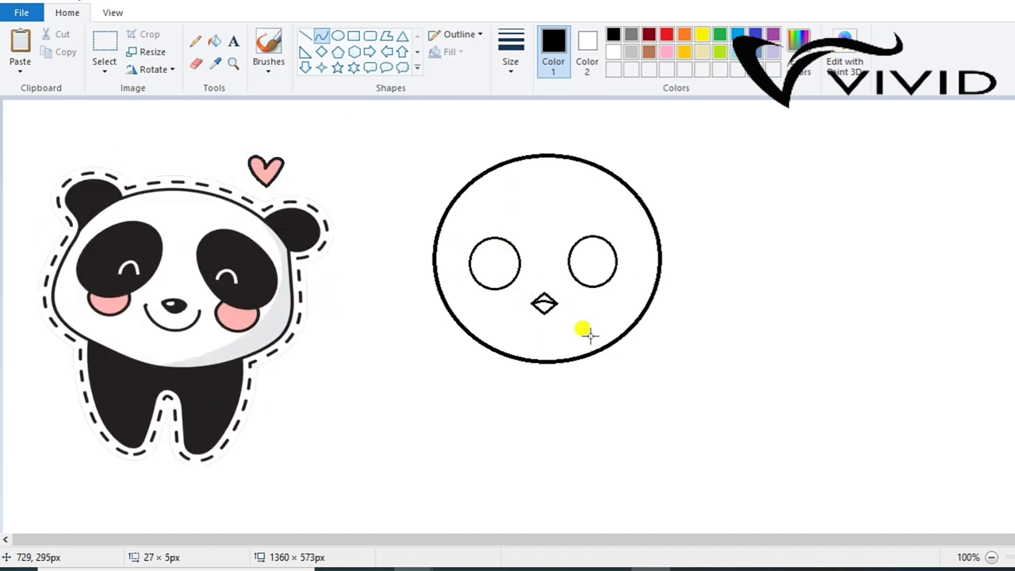
- Erase the diamond's tip above the curve and fill the remaining nose shape with black
{"action": "left_click", "coordinate": [195, 64]}
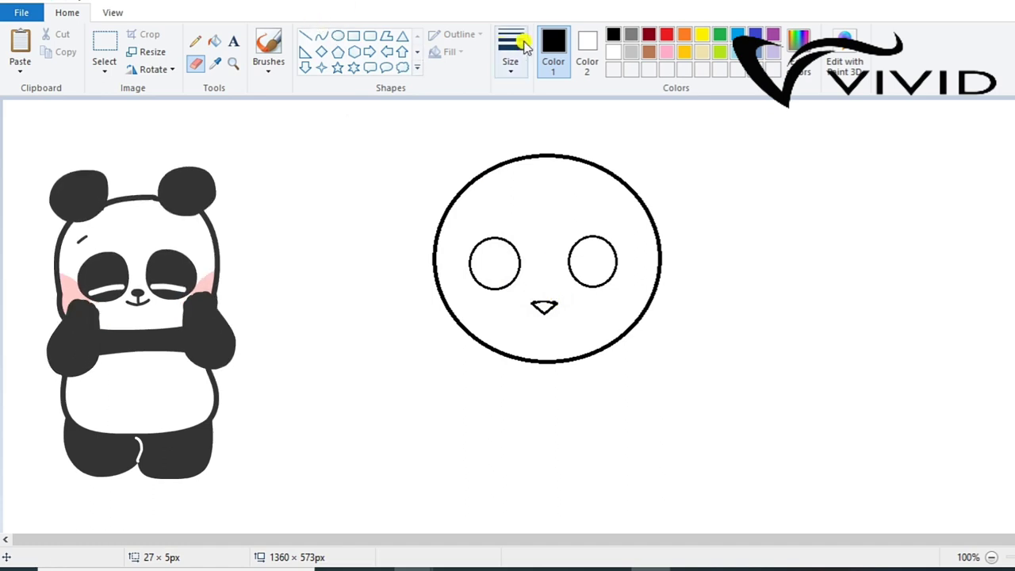
{"action": "left_click", "coordinate": [214, 40]}
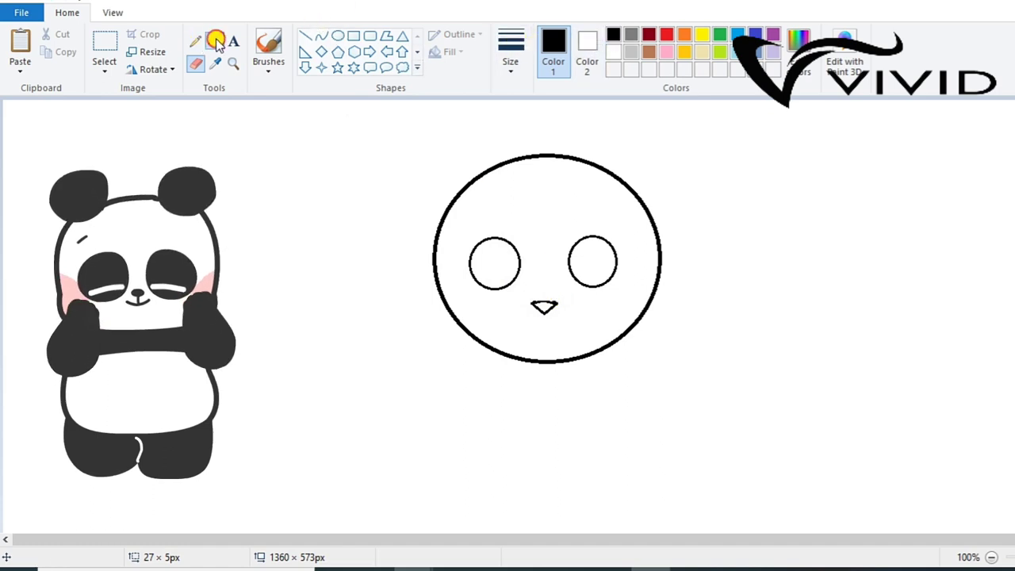
{"action": "left_click", "coordinate": [544, 303]}
- Draw the mouth under the nose as two small downward-bowed curves, about 25 × 11 px and 29 × 13 px
{"action": "left_click", "coordinate": [320, 38]}
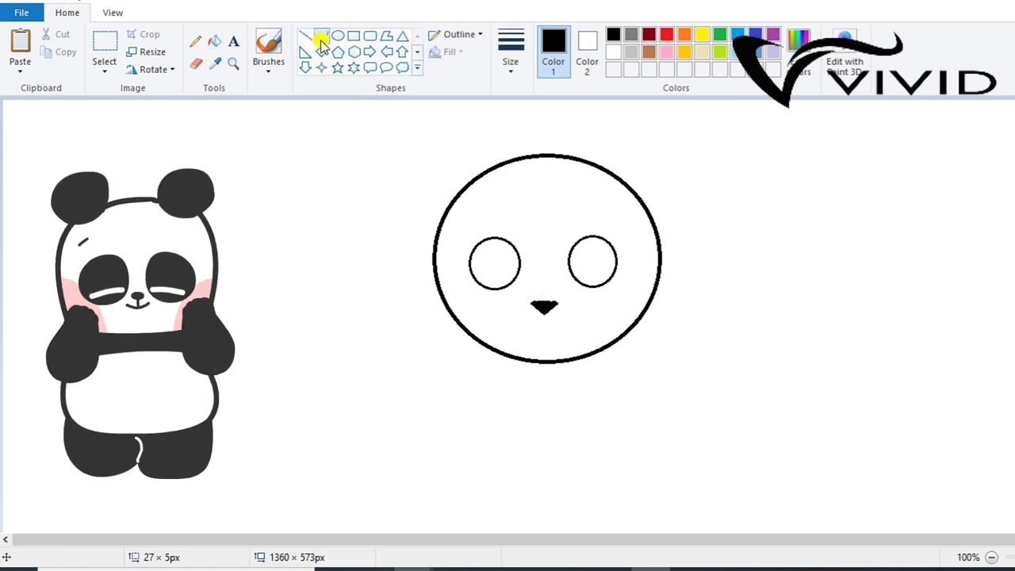
{"action": "left_click_drag", "start_coordinate": [528, 309], "coordinate": [538, 321]}
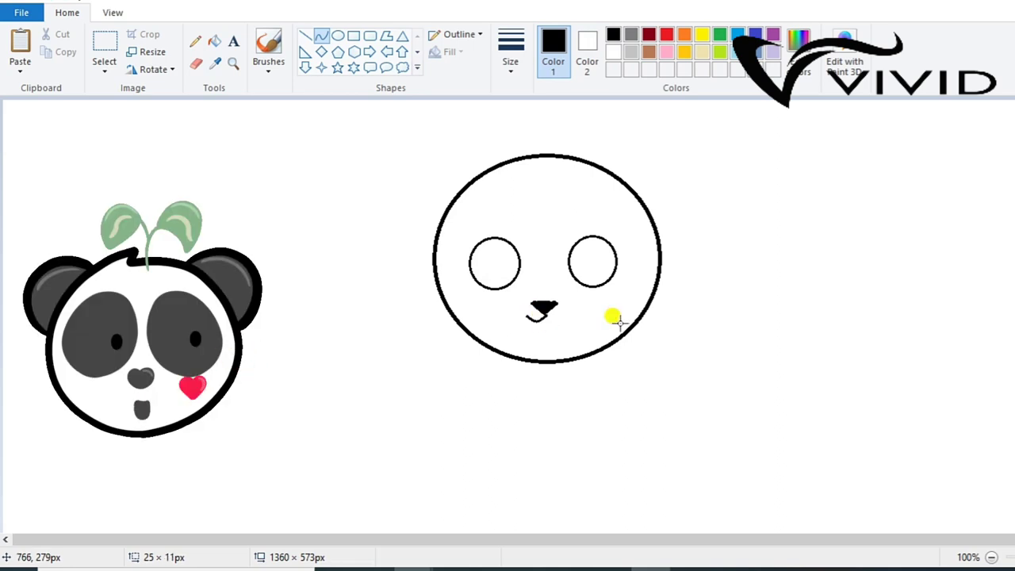
{"action": "left_click", "coordinate": [323, 36]}
{"action": "left_click_drag", "start_coordinate": [541, 311], "coordinate": [551, 310]}
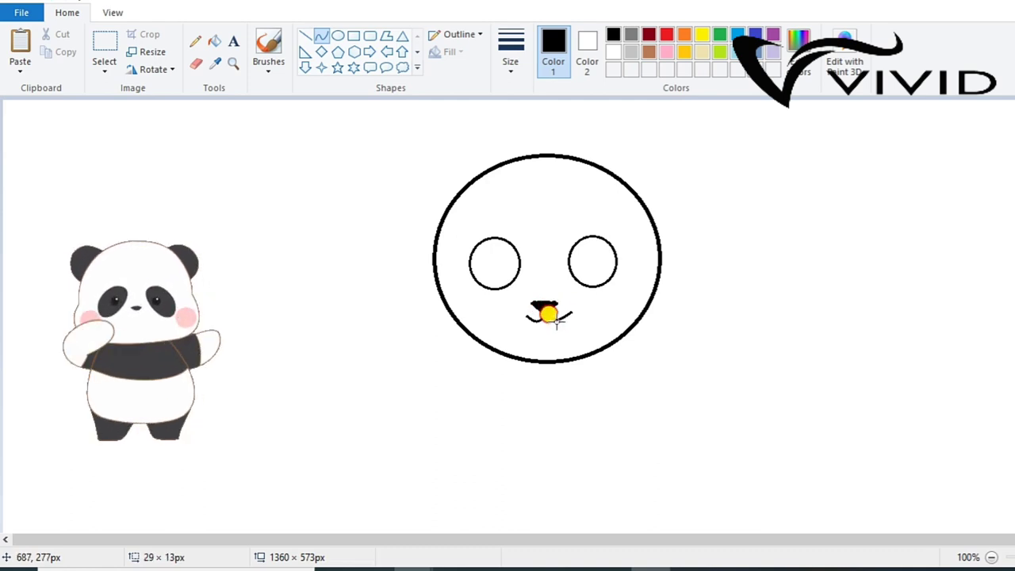
- Draw a body oval about 317 × 218 px centred below the head and erase its arc inside the face
{"action": "left_click", "coordinate": [337, 36]}
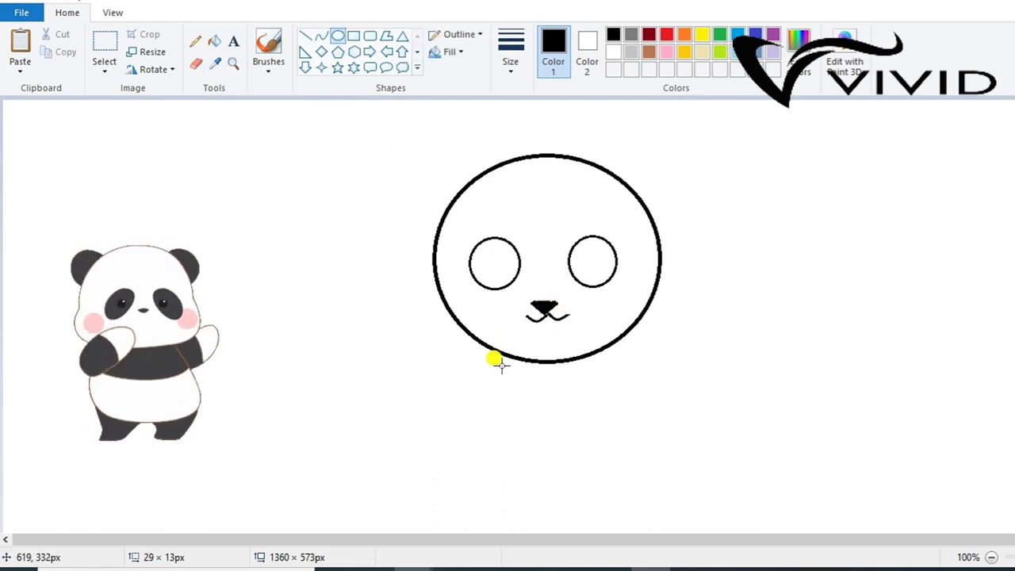
{"action": "left_click_drag", "start_coordinate": [494, 368], "coordinate": [700, 537]}
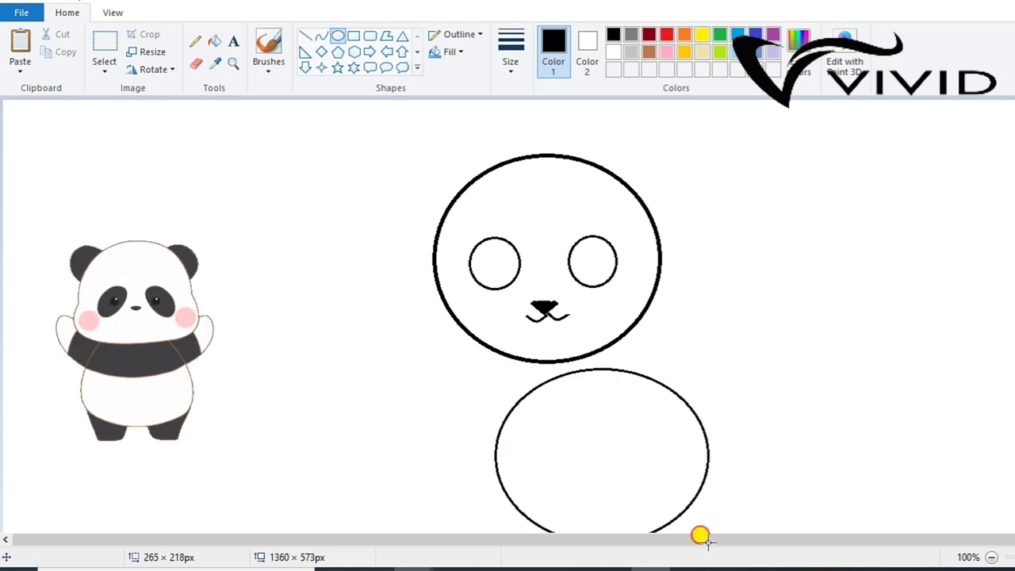
{"action": "left_click_drag", "start_coordinate": [551, 450], "coordinate": [500, 413]}
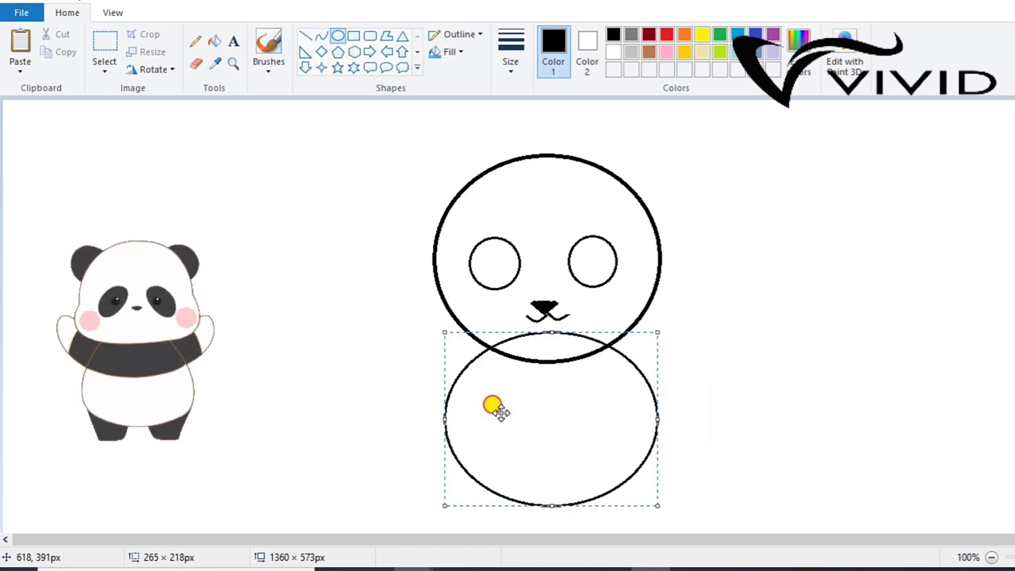
{"action": "left_click_drag", "start_coordinate": [444, 418], "coordinate": [421, 424]}
{"action": "left_click_drag", "start_coordinate": [645, 420], "coordinate": [669, 422]}
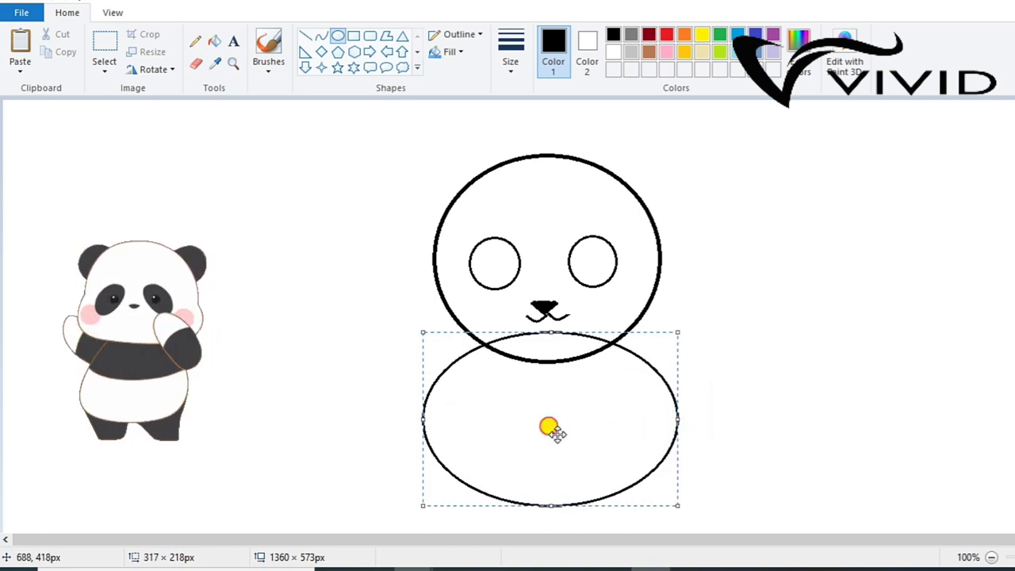
{"action": "left_click_drag", "start_coordinate": [554, 432], "coordinate": [553, 433]}
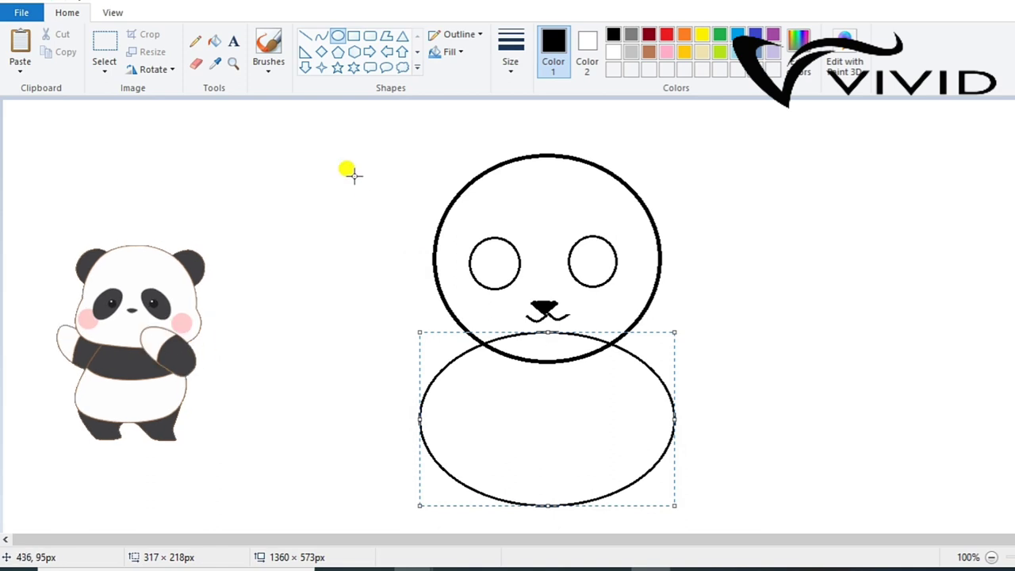
{"action": "left_click", "coordinate": [194, 65]}
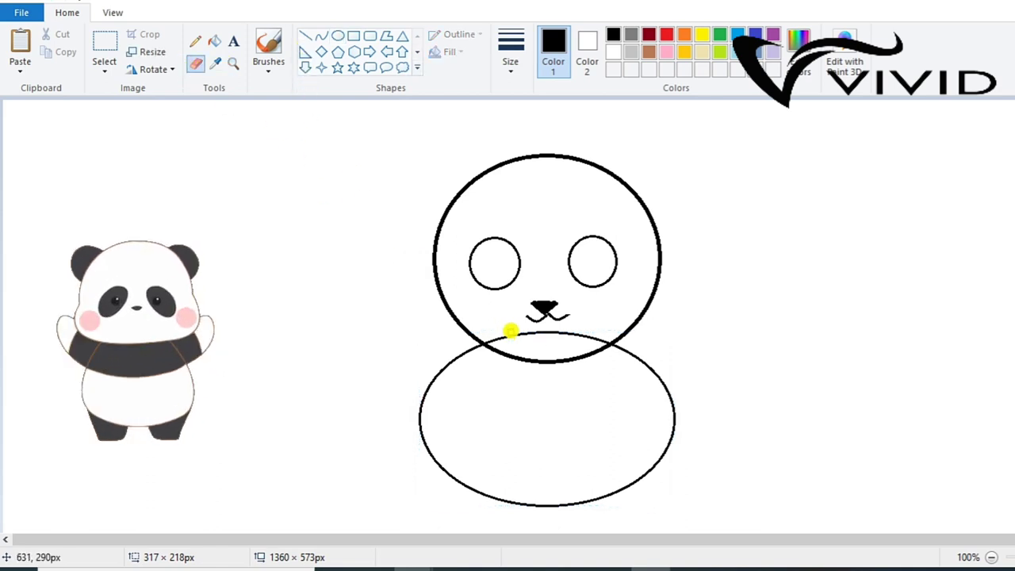
{"action": "mouse_move", "coordinate": [492, 339]}
{"action": "left_mouse_down"}
{"action": "mouse_move", "coordinate": [605, 338]}
{"action": "mouse_move", "coordinate": [551, 333]}
{"action": "left_mouse_up"}
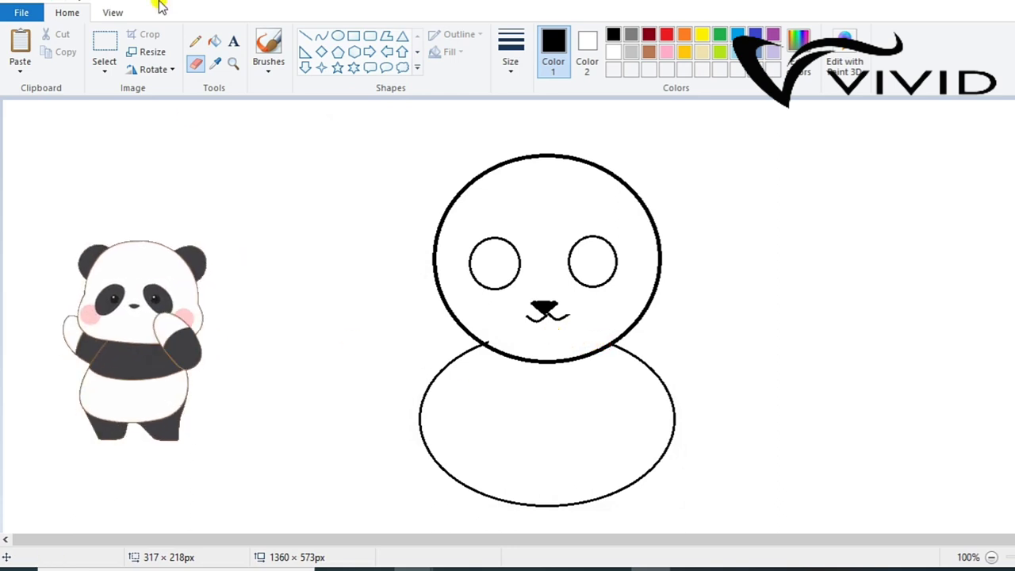
- Draw two oval ears about 100 × 70 px at the head's upper corners and erase their arcs inside the head
{"action": "left_click", "coordinate": [319, 36]}
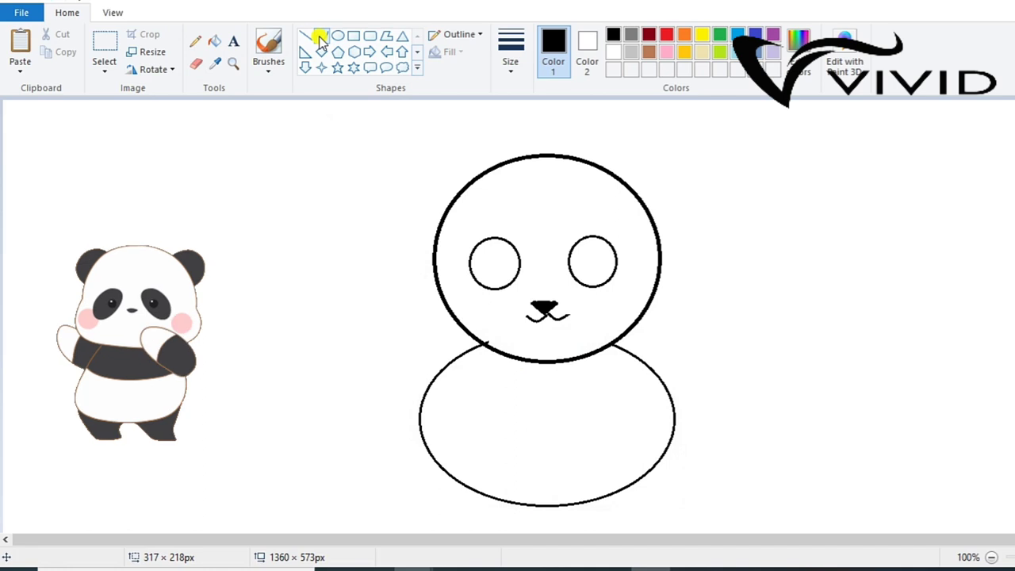
{"action": "left_click", "coordinate": [337, 35]}
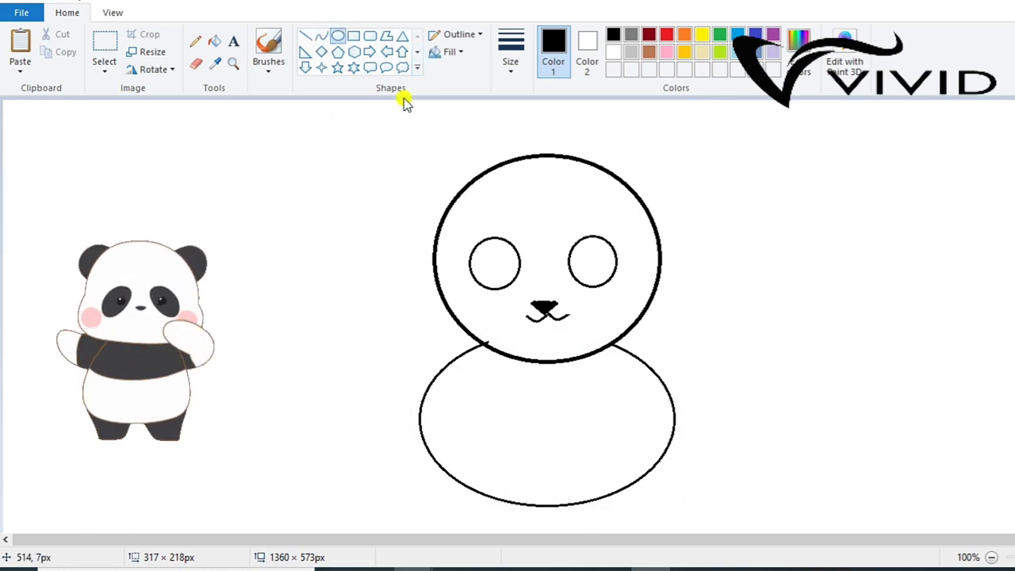
{"action": "left_click_drag", "start_coordinate": [435, 162], "coordinate": [512, 215]}
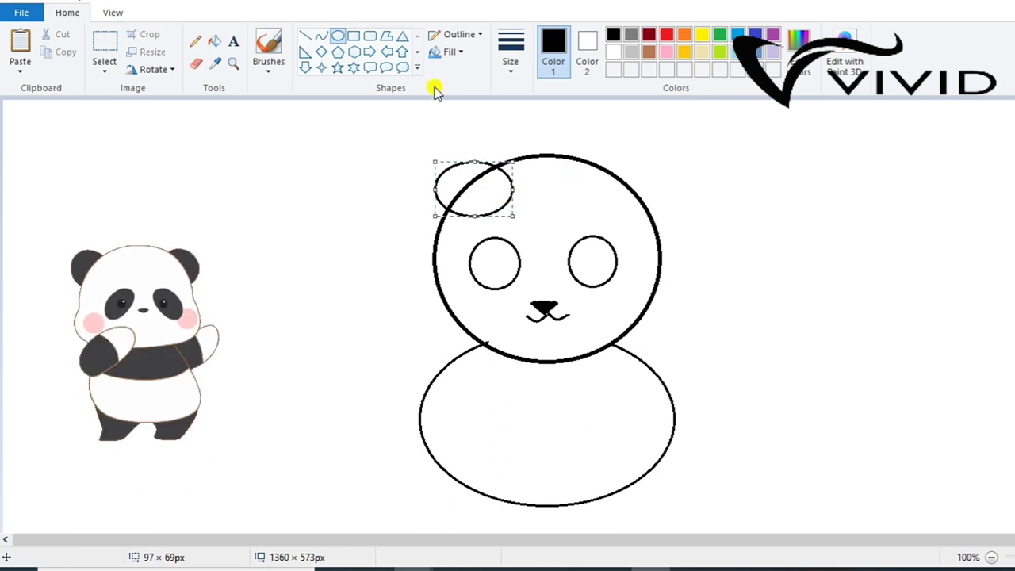
{"action": "left_click", "coordinate": [337, 37]}
{"action": "left_click_drag", "start_coordinate": [528, 136], "coordinate": [478, 181]}
{"action": "left_click_drag", "start_coordinate": [476, 220], "coordinate": [479, 210]}
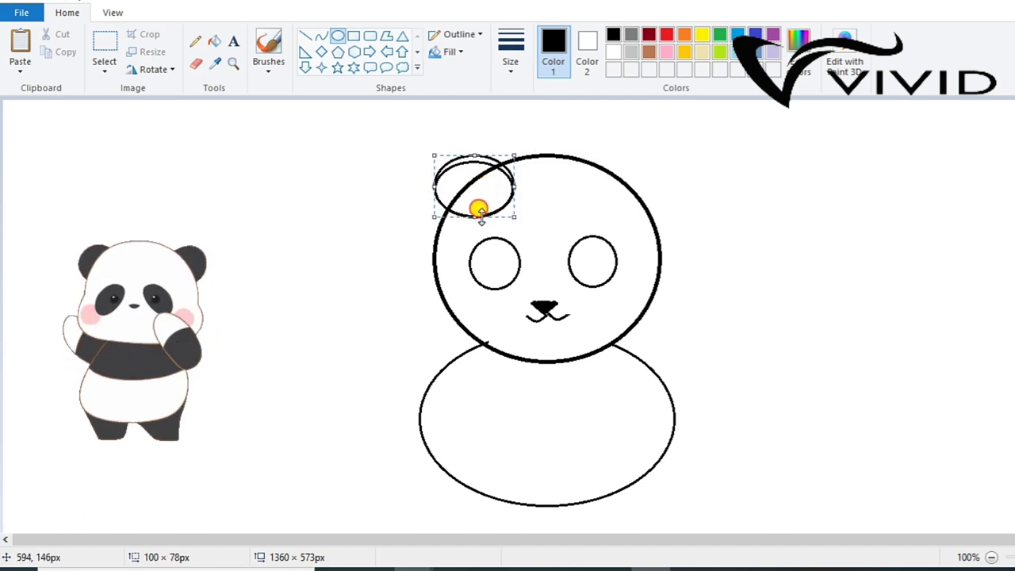
{"action": "mouse_move", "coordinate": [472, 147]}
{"action": "left_mouse_down"}
{"action": "mouse_move", "coordinate": [519, 183]}
{"action": "mouse_move", "coordinate": [606, 191]}
{"action": "left_mouse_up"}
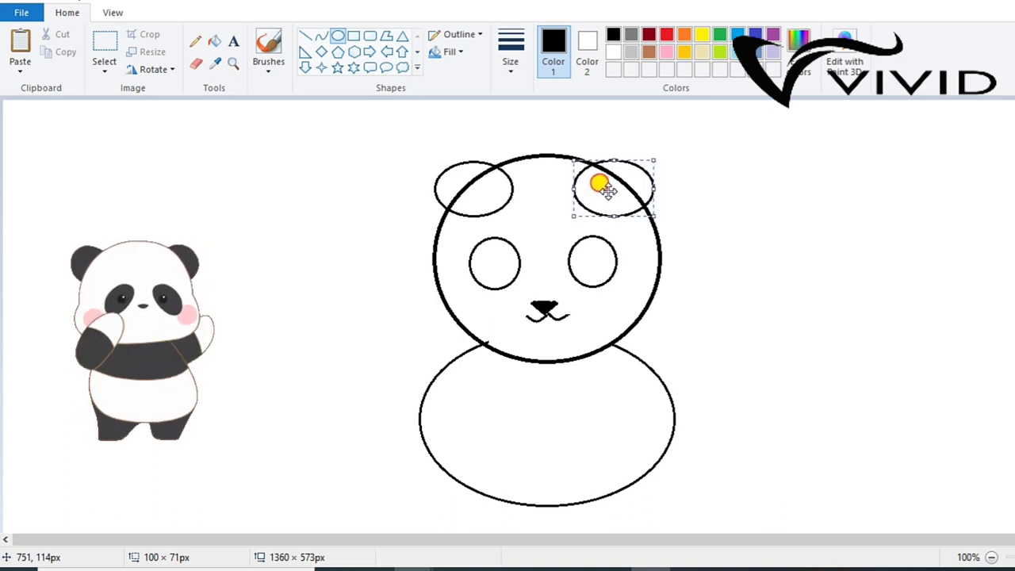
{"action": "left_click", "coordinate": [196, 63]}
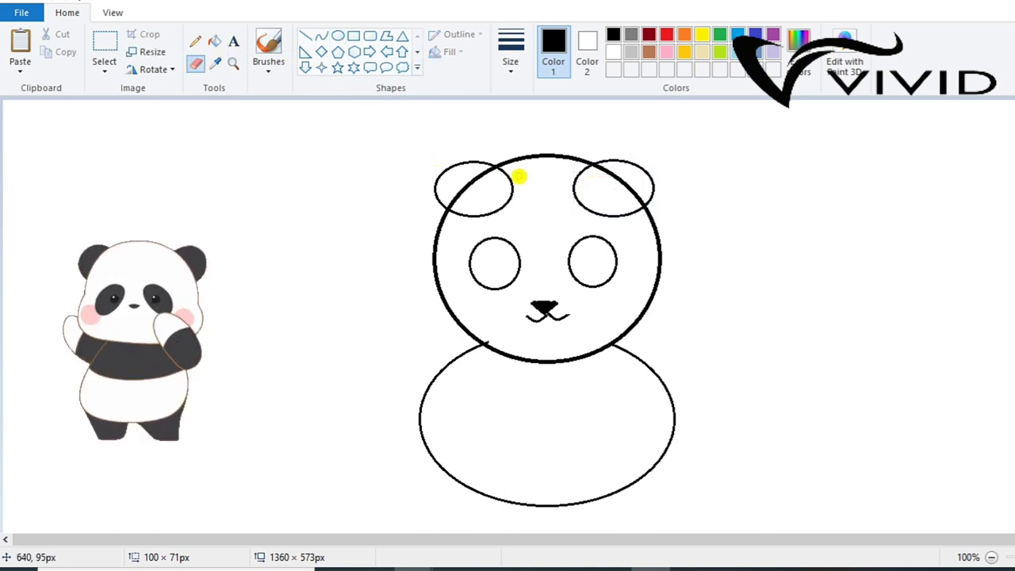
{"action": "mouse_move", "coordinate": [504, 201]}
{"action": "left_mouse_down"}
{"action": "mouse_move", "coordinate": [480, 212]}
{"action": "mouse_move", "coordinate": [504, 210]}
{"action": "mouse_move", "coordinate": [459, 218]}
{"action": "mouse_move", "coordinate": [497, 184]}
{"action": "left_mouse_up"}
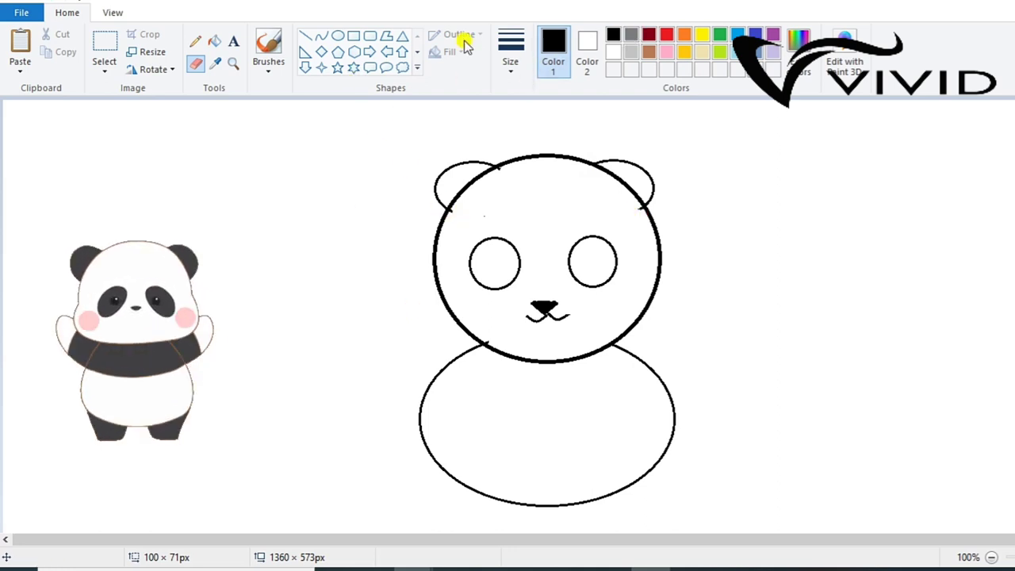
- Fill both ears and both eye circles with black
{"action": "left_click", "coordinate": [214, 42]}
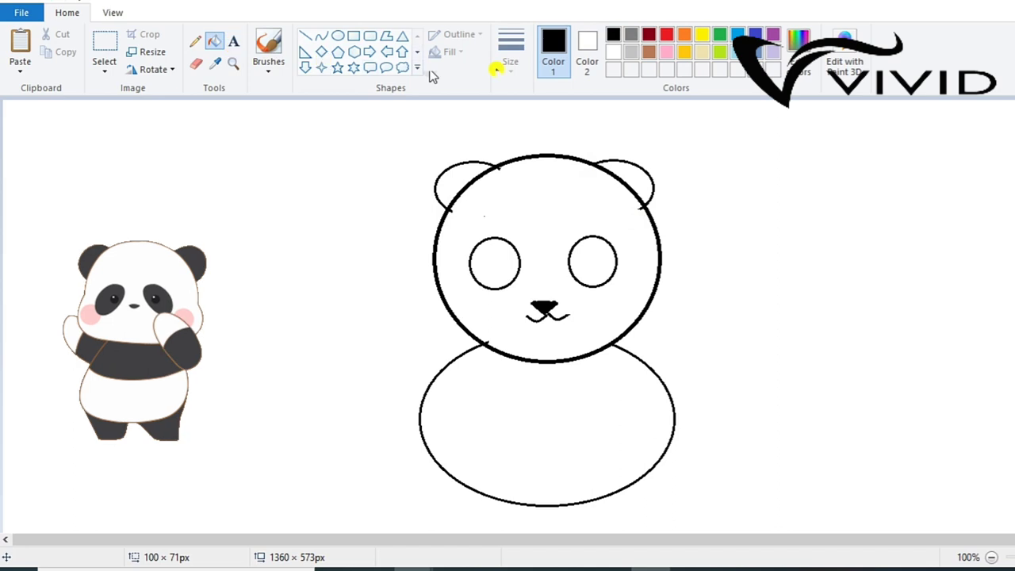
{"action": "left_click", "coordinate": [455, 169]}
{"action": "left_click", "coordinate": [645, 173]}
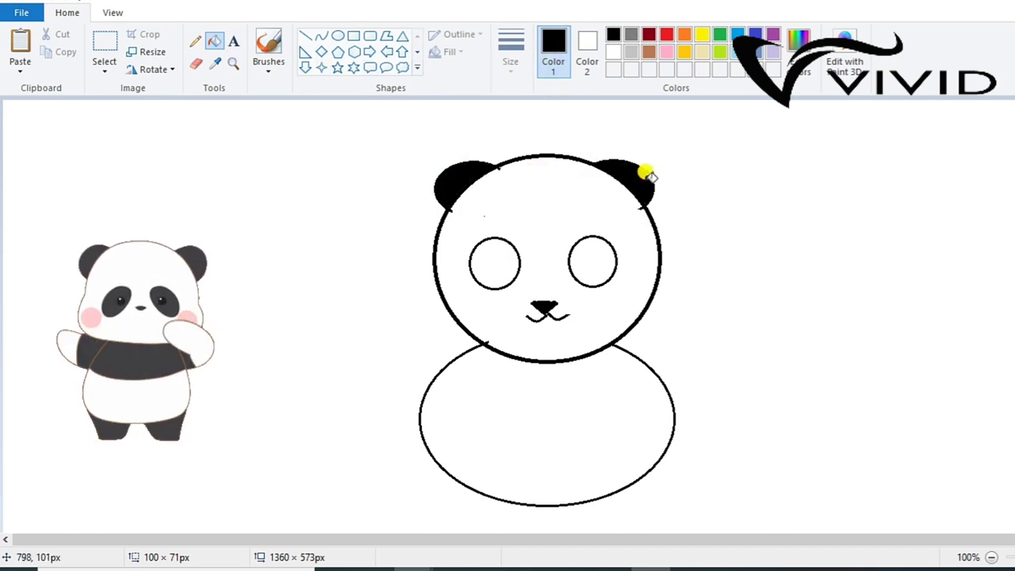
{"action": "left_click", "coordinate": [595, 249]}
{"action": "left_click", "coordinate": [507, 260]}
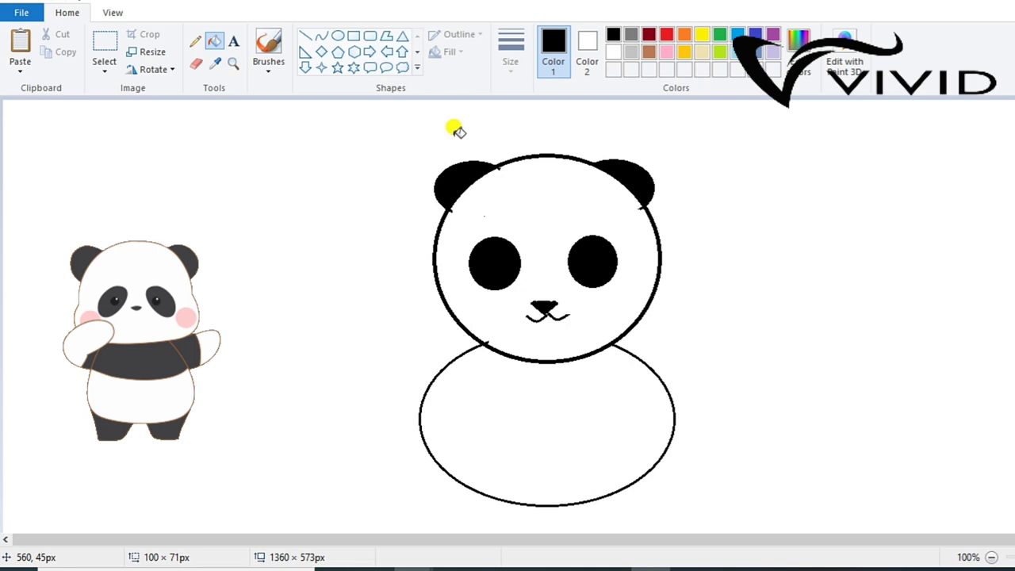
- Dab a small white pupil into each black eye with a brush
{"action": "left_click", "coordinate": [612, 51]}
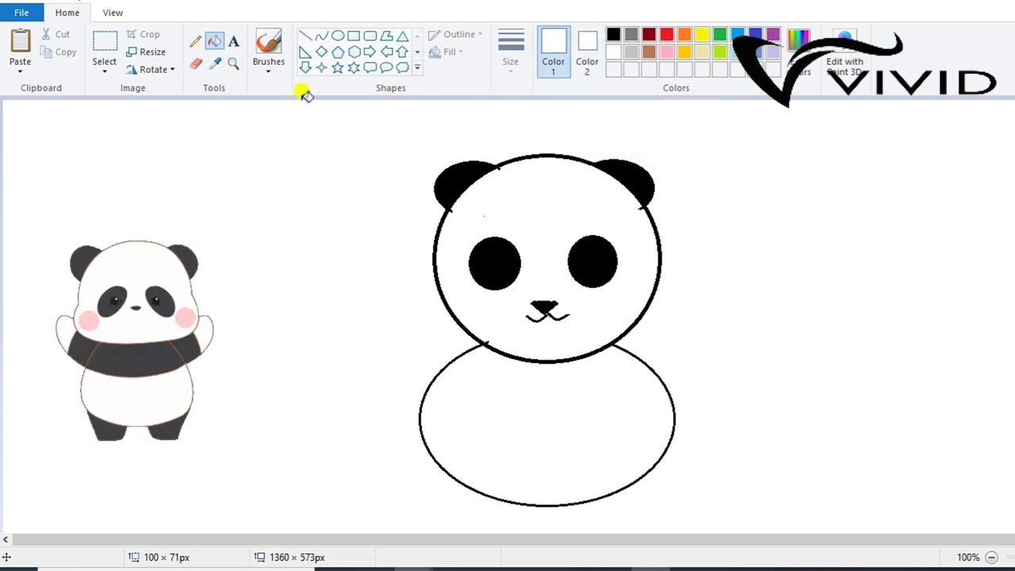
{"action": "left_click", "coordinate": [269, 63]}
{"action": "left_click", "coordinate": [366, 97]}
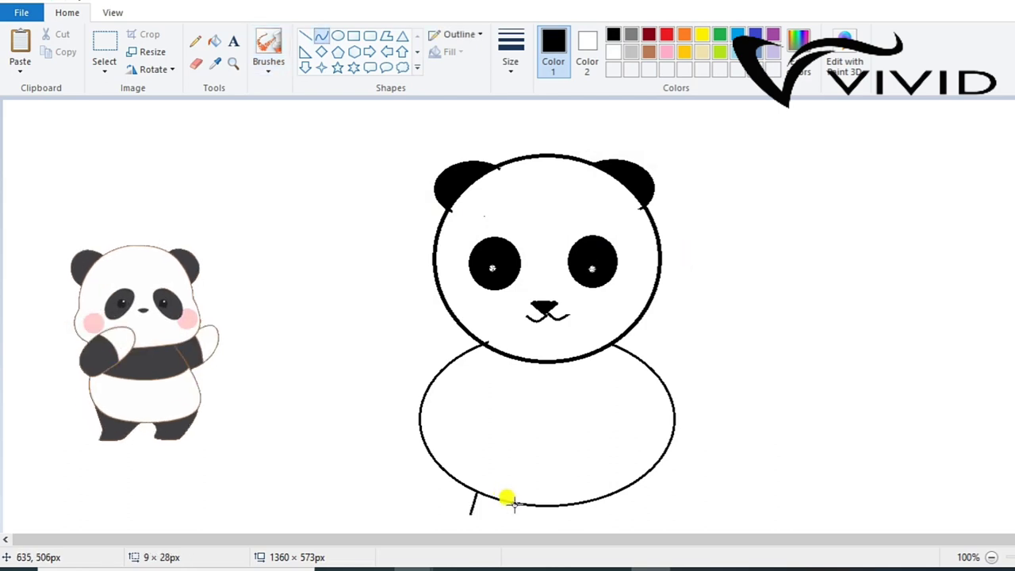
- Outline the left leg beneath the body with black curves, adding its inner side and a rounded foot edge
{"action": "left_click_drag", "start_coordinate": [514, 504], "coordinate": [510, 517]}
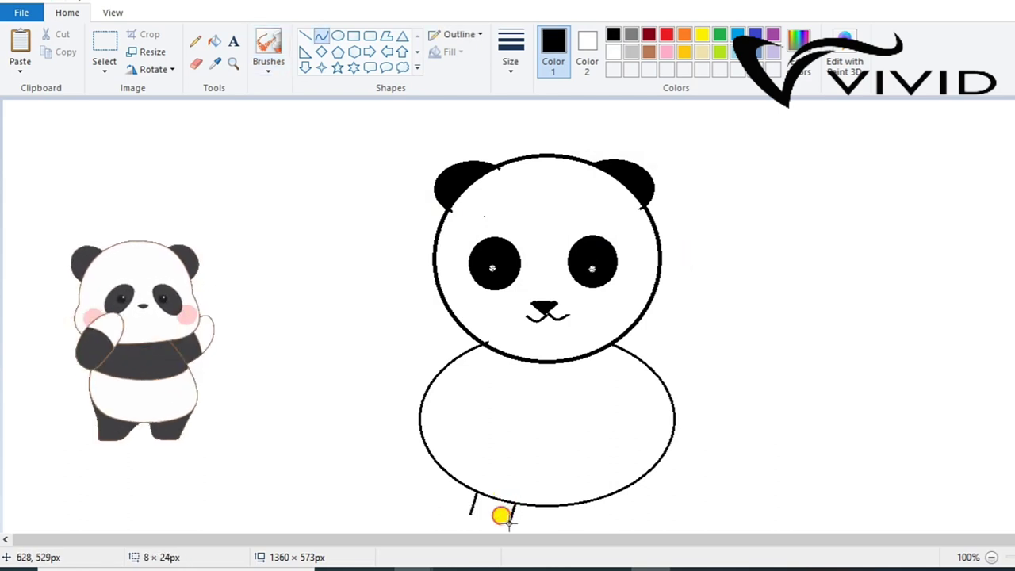
{"action": "left_click", "coordinate": [501, 516]}
{"action": "left_click", "coordinate": [336, 36]}
{"action": "left_click", "coordinate": [322, 36]}
{"action": "mouse_move", "coordinate": [471, 516]}
{"action": "left_mouse_down"}
{"action": "mouse_move", "coordinate": [505, 526]}
{"action": "mouse_move", "coordinate": [485, 522]}
{"action": "left_mouse_up"}
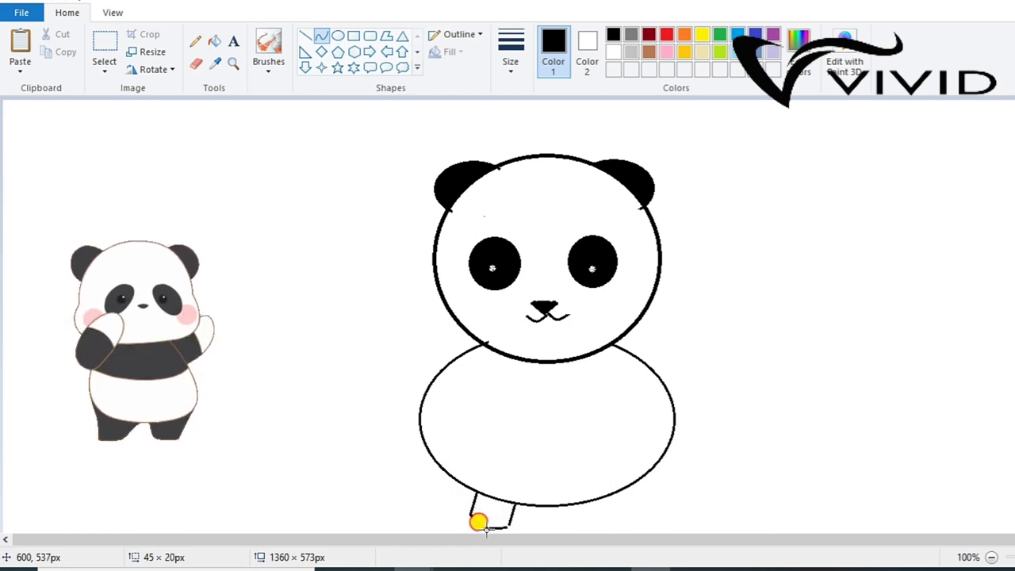
- Finish the left foot's edge and outline the right leg beneath the body with a straight outer side and a curved foot edge
{"action": "left_click_drag", "start_coordinate": [478, 522], "coordinate": [478, 523]}
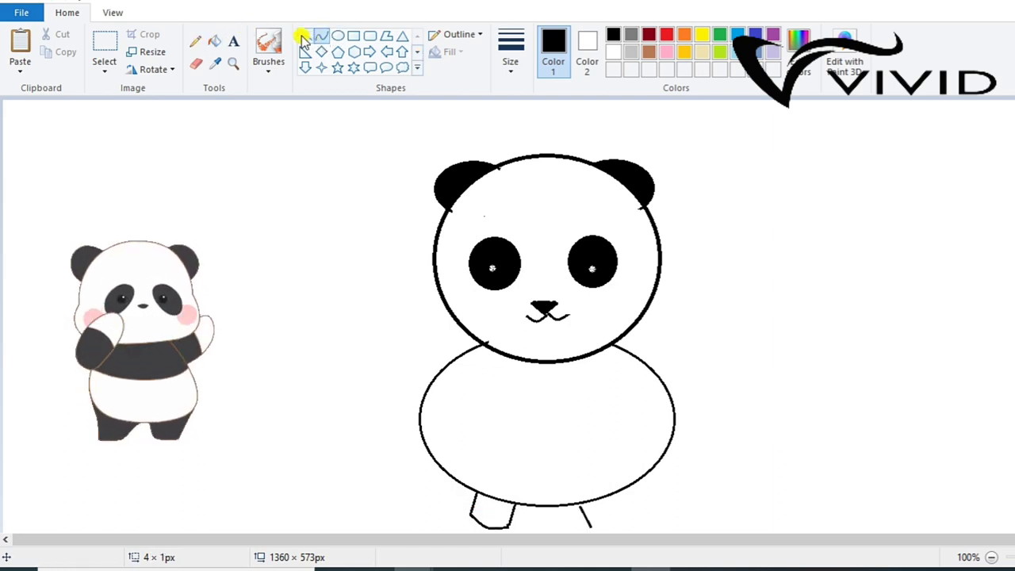
{"action": "left_click", "coordinate": [304, 37]}
{"action": "left_click_drag", "start_coordinate": [615, 499], "coordinate": [625, 516]}
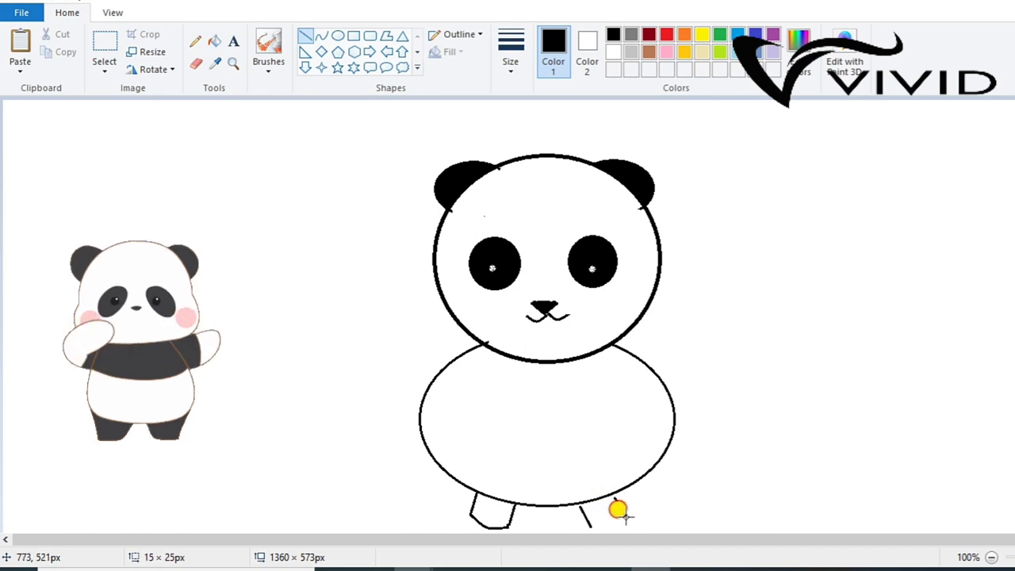
{"action": "left_click", "coordinate": [321, 36]}
{"action": "left_click_drag", "start_coordinate": [626, 520], "coordinate": [585, 520]}
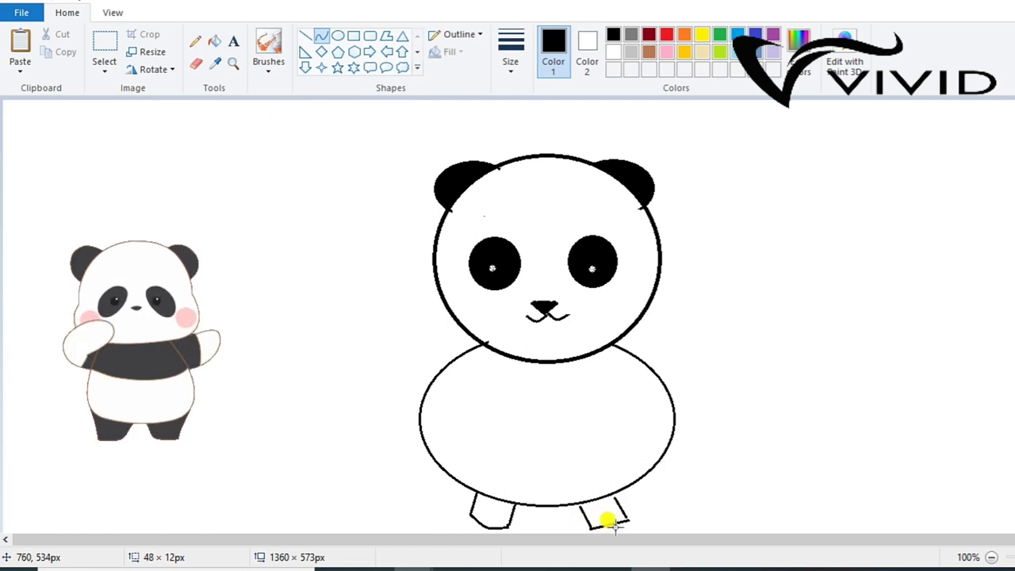
{"action": "left_click", "coordinate": [607, 525]}
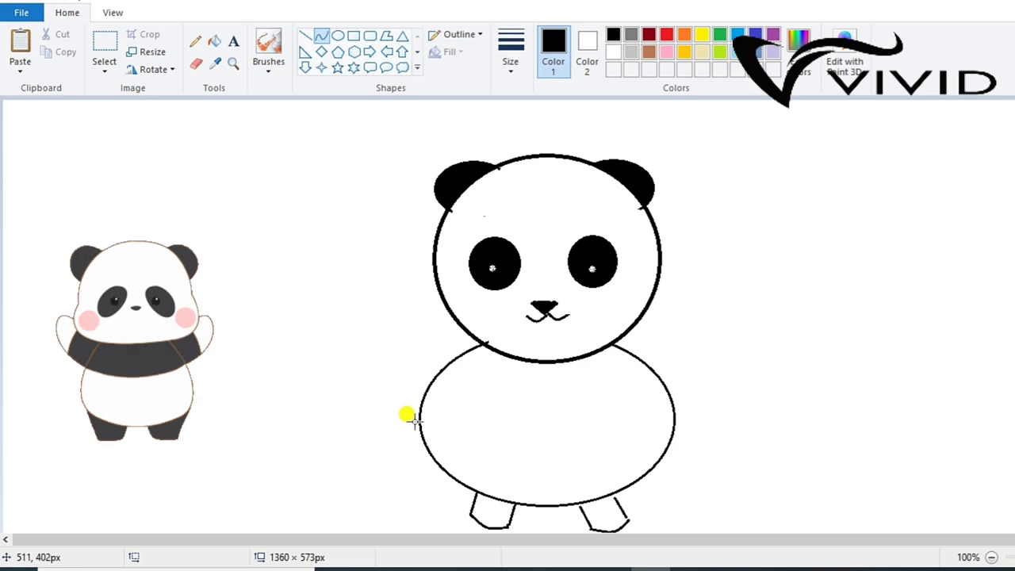
- Draw an upward-arching curve about 322 px wide across the body, and fill the area above it and both legs with black
{"action": "left_click_drag", "start_coordinate": [419, 420], "coordinate": [674, 415]}
{"action": "left_click_drag", "start_coordinate": [541, 415], "coordinate": [539, 343]}
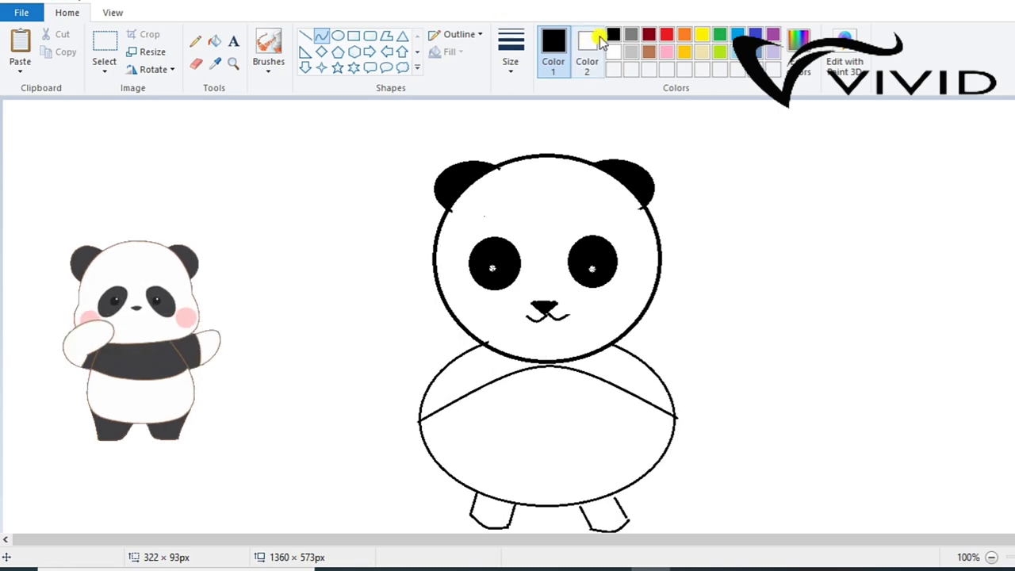
{"action": "left_click", "coordinate": [214, 42]}
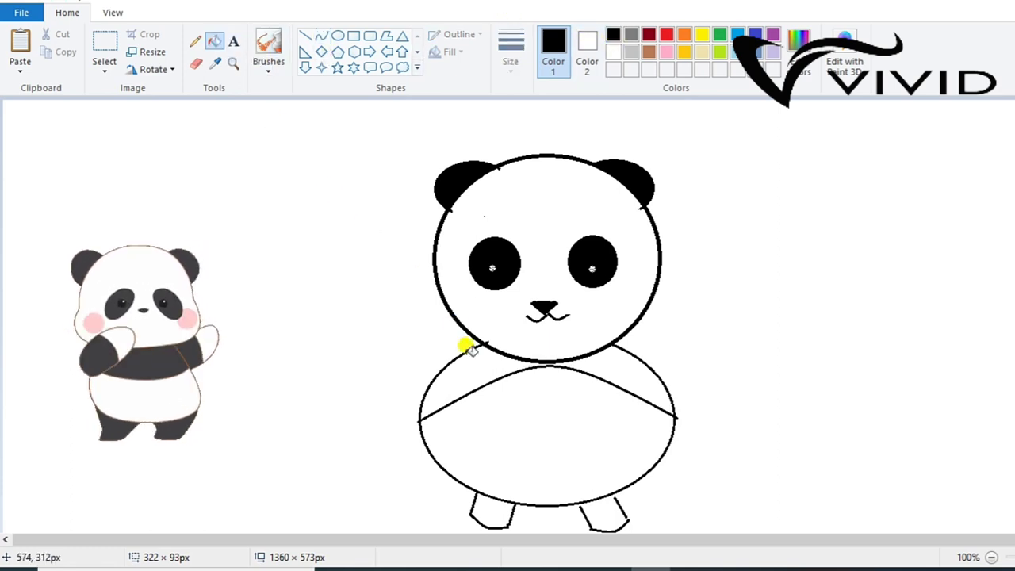
{"action": "left_click", "coordinate": [465, 355]}
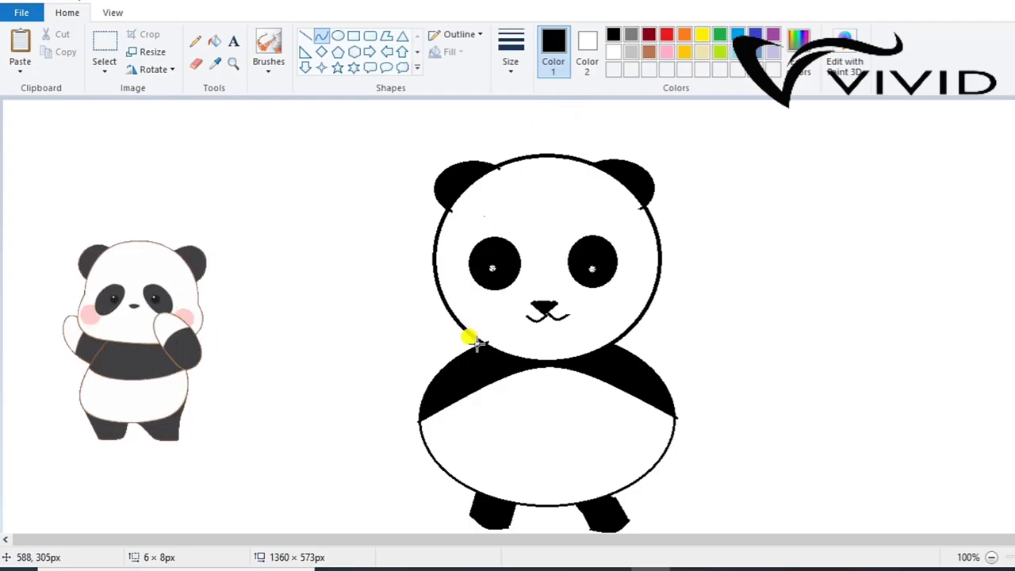
- Outline the left arm with a curve about 111 × 102 px from the neck to the body's side and fill it with black
{"action": "left_click_drag", "start_coordinate": [471, 340], "coordinate": [388, 349]}
{"action": "left_click_drag", "start_coordinate": [394, 414], "coordinate": [410, 421]}
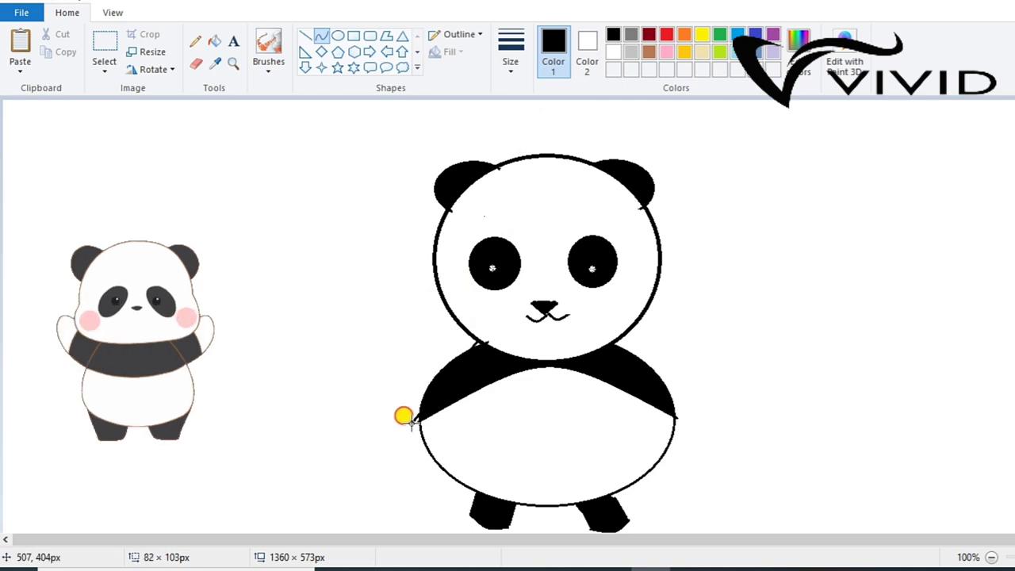
{"action": "left_click_drag", "start_coordinate": [425, 380], "coordinate": [380, 387]}
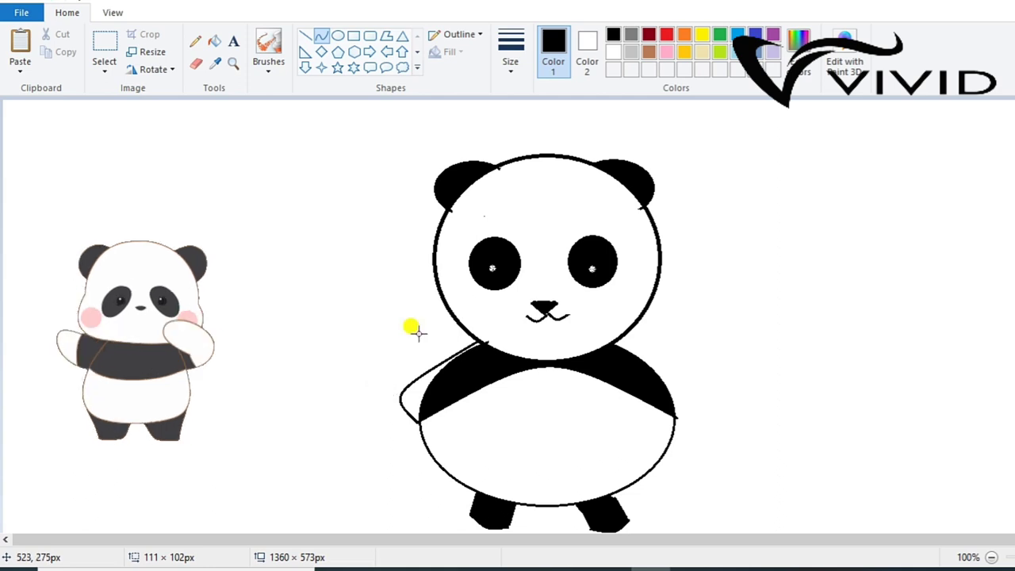
{"action": "left_click", "coordinate": [214, 40]}
{"action": "left_click", "coordinate": [424, 382]}
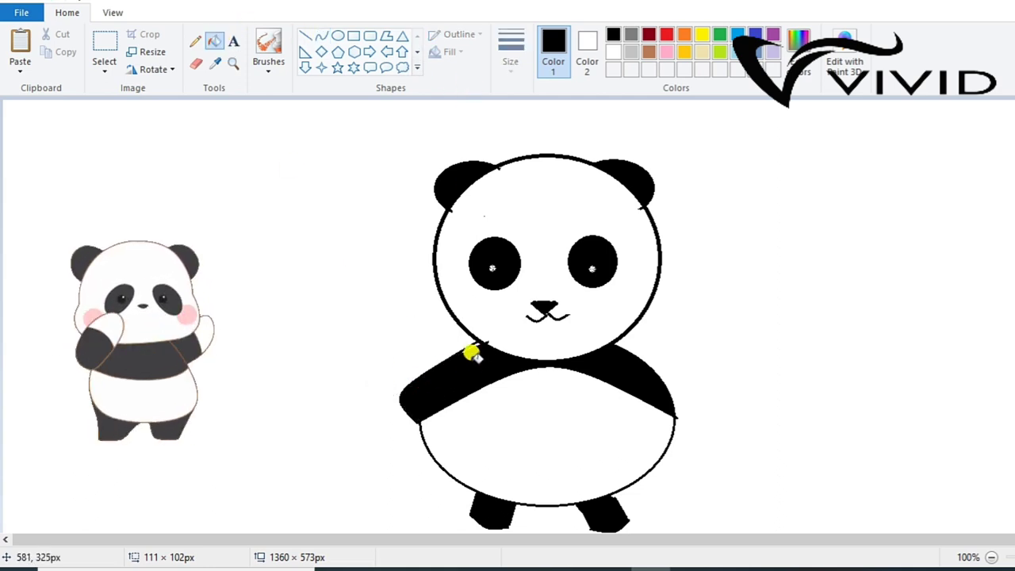
- Outline the right arm with a curve about 102 × 88 px, fill it with black and add a short line along its shoulder
{"action": "left_click", "coordinate": [321, 36]}
{"action": "left_click_drag", "start_coordinate": [615, 337], "coordinate": [689, 381]}
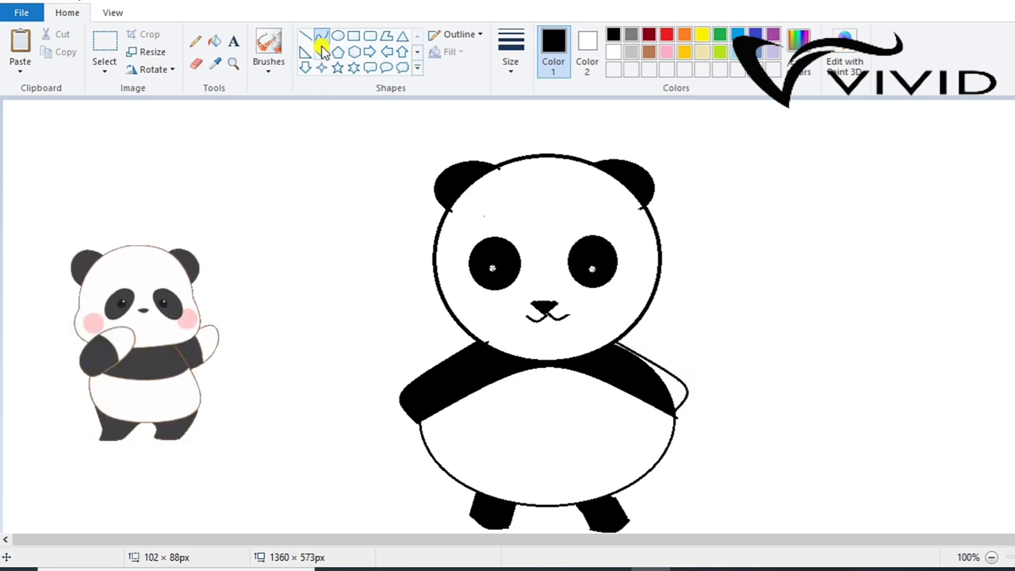
{"action": "left_click", "coordinate": [217, 42]}
{"action": "left_click", "coordinate": [673, 384]}
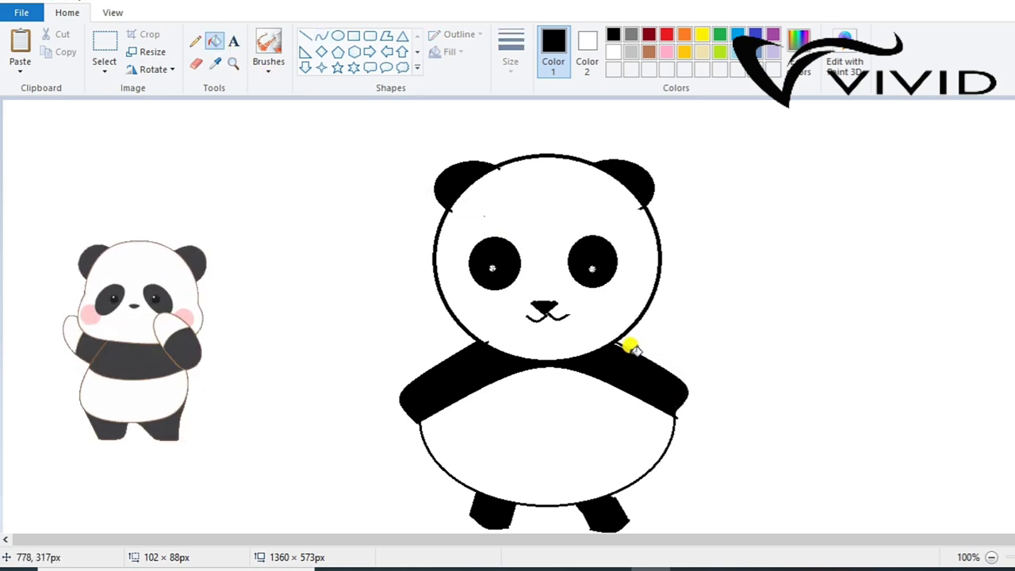
{"action": "left_click", "coordinate": [306, 35]}
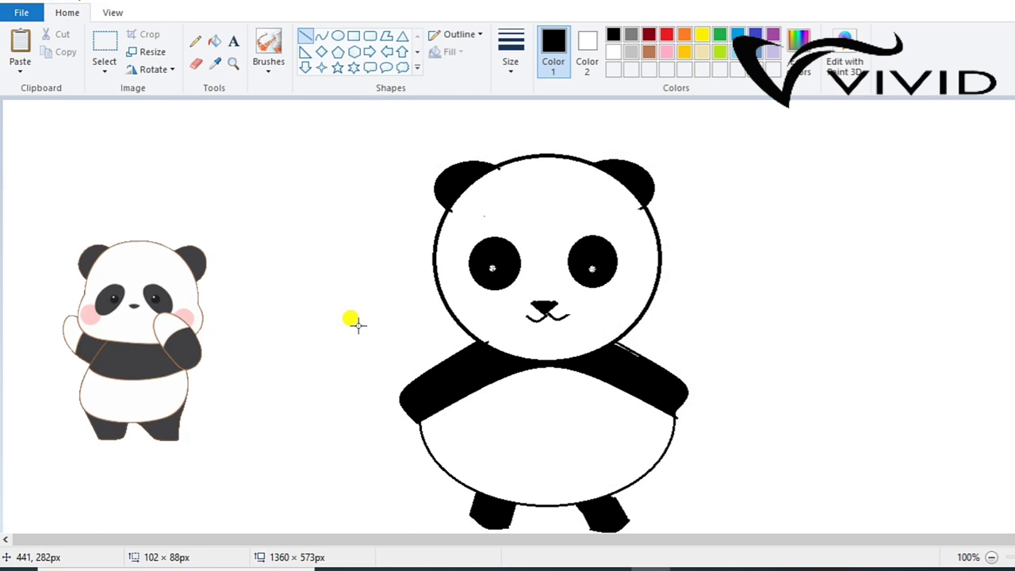
- Draw two long slanted bamboo stalk lines beside the left arm, about 113 × 323 px and 131 × 326 px, and start a curve across their upper ends
{"action": "left_click", "coordinate": [321, 37]}
{"action": "left_click_drag", "start_coordinate": [356, 274], "coordinate": [445, 529]}
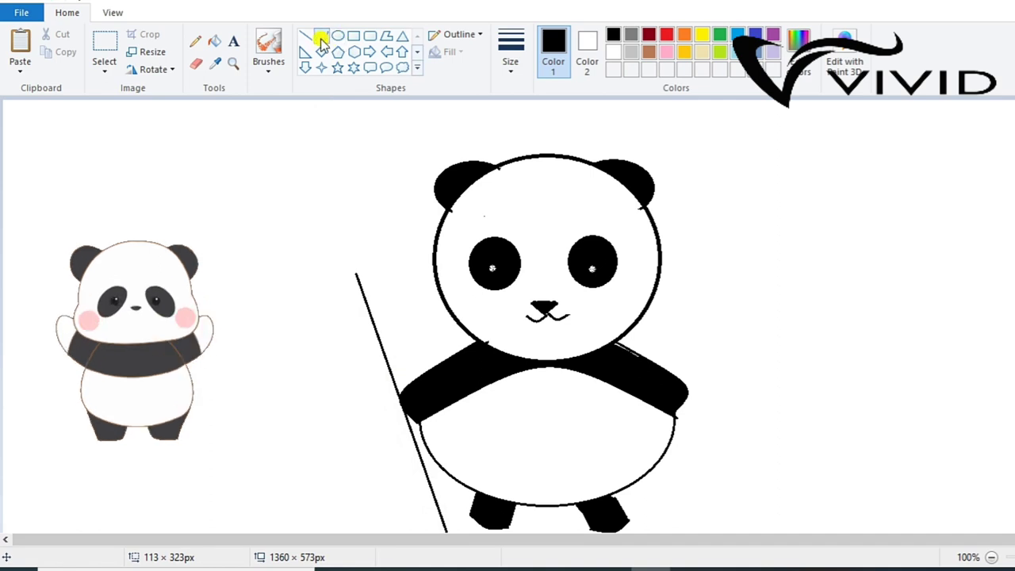
{"action": "left_click_drag", "start_coordinate": [326, 277], "coordinate": [423, 531]}
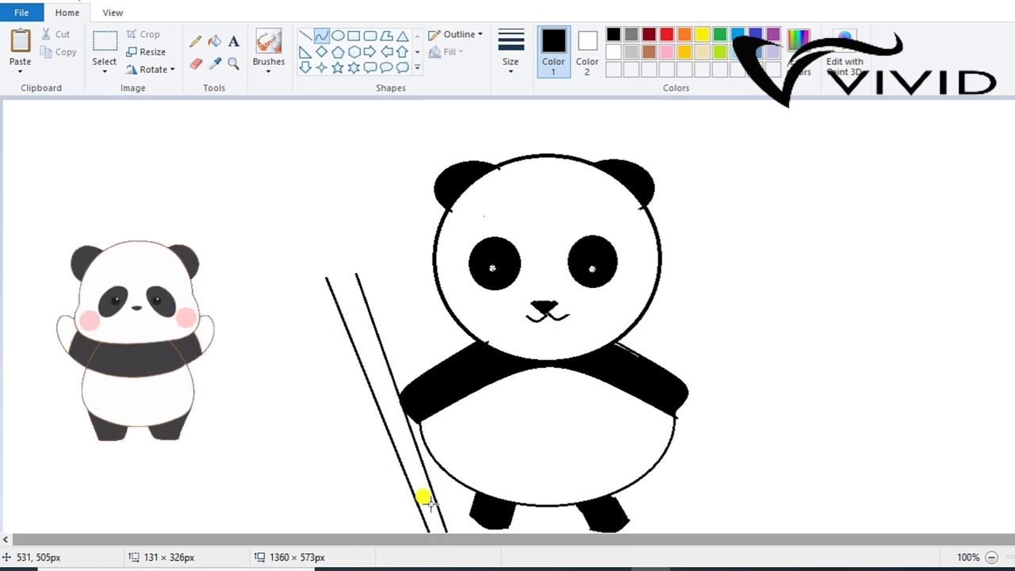
{"action": "left_click", "coordinate": [326, 295]}
{"action": "left_click_drag", "start_coordinate": [327, 297], "coordinate": [336, 298]}
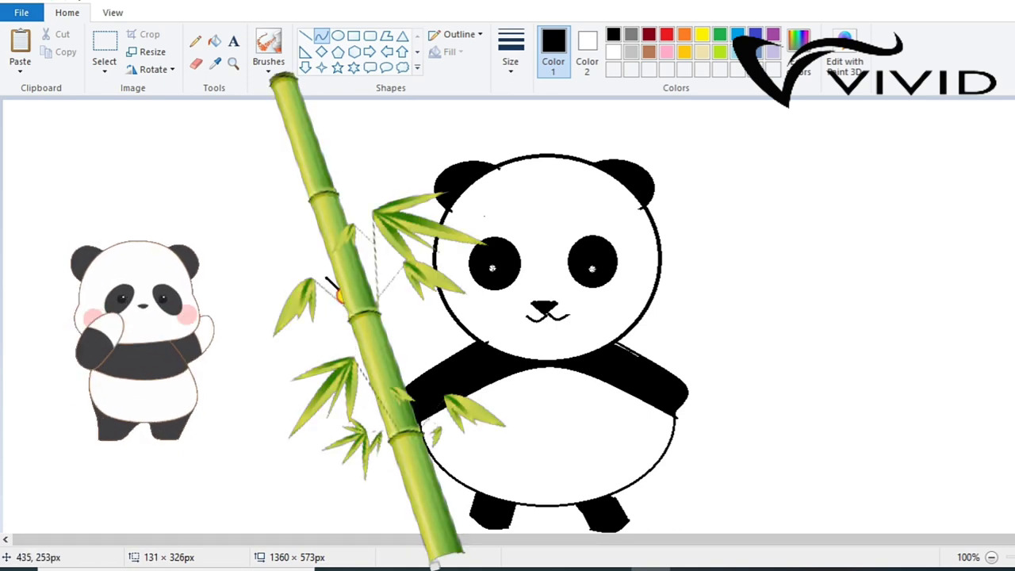